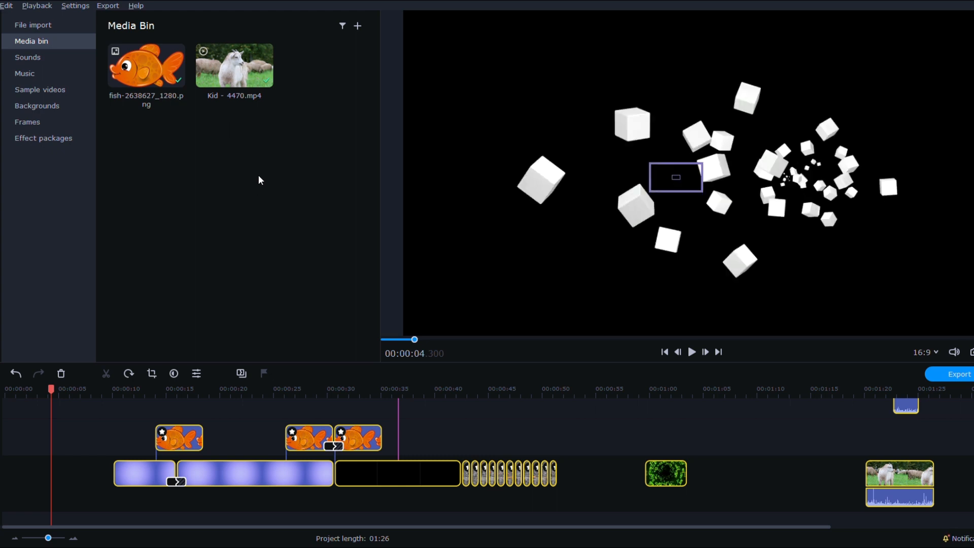
Step: Delete the black clip at the start of the main video track
click(57, 469)
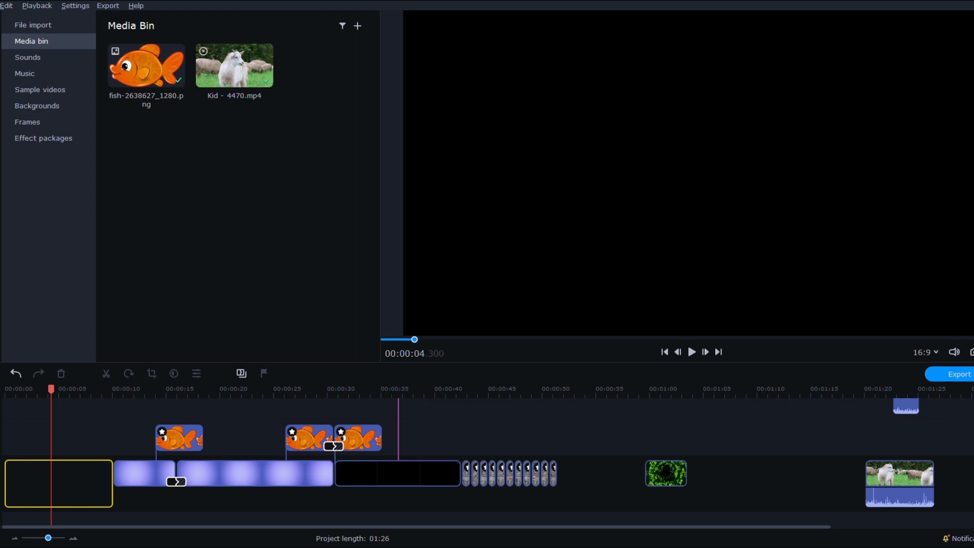
key(Delete)
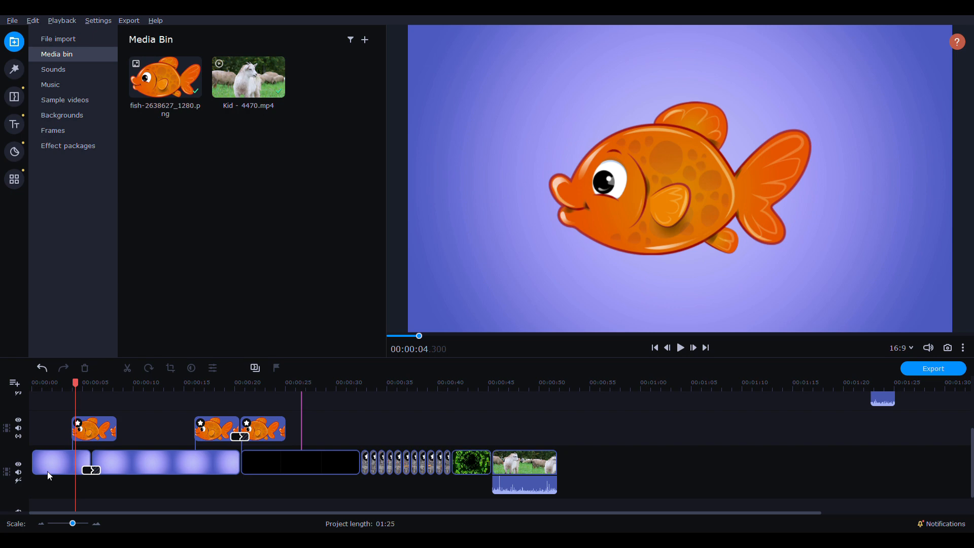
Step: Move the goat clip to about 00:00:58 and the green tunnel clip to about 00:00:48 on the main track, leaving gaps before them
drag(524, 464, 732, 472)
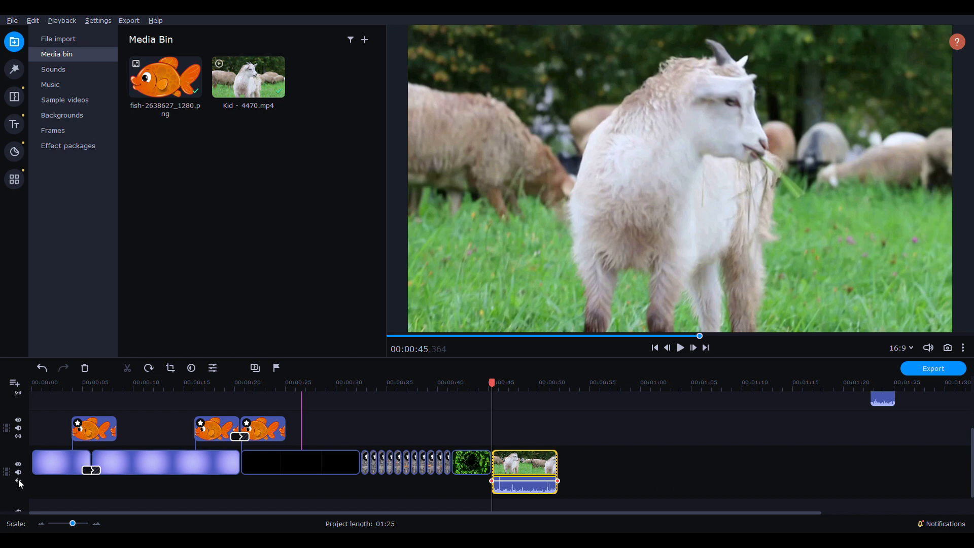
drag(528, 468, 658, 466)
drag(472, 462, 534, 461)
click(659, 463)
Step: Play the timeline from about 00:00:04 to preview the fish clips and the transitions, stopping near the end of the last fish clip
click(588, 393)
click(591, 388)
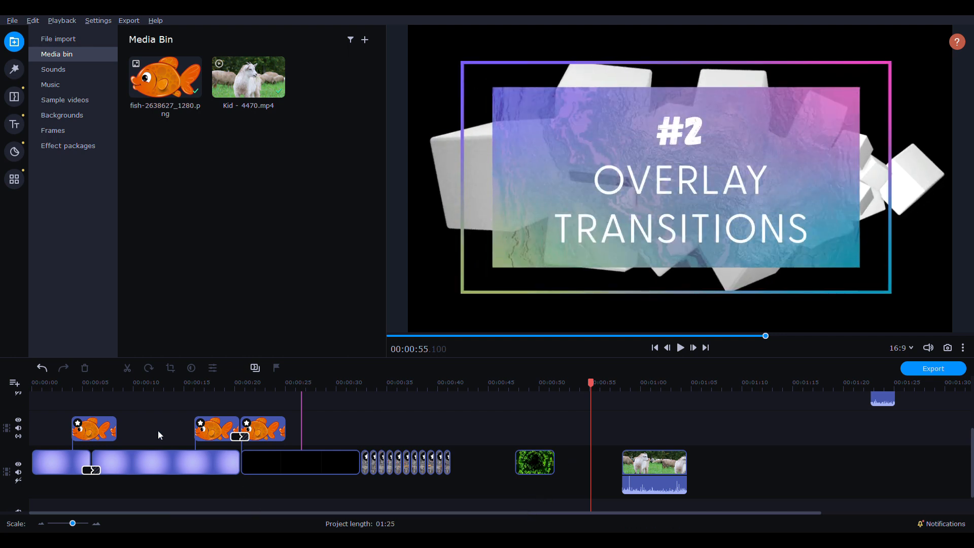
click(77, 387)
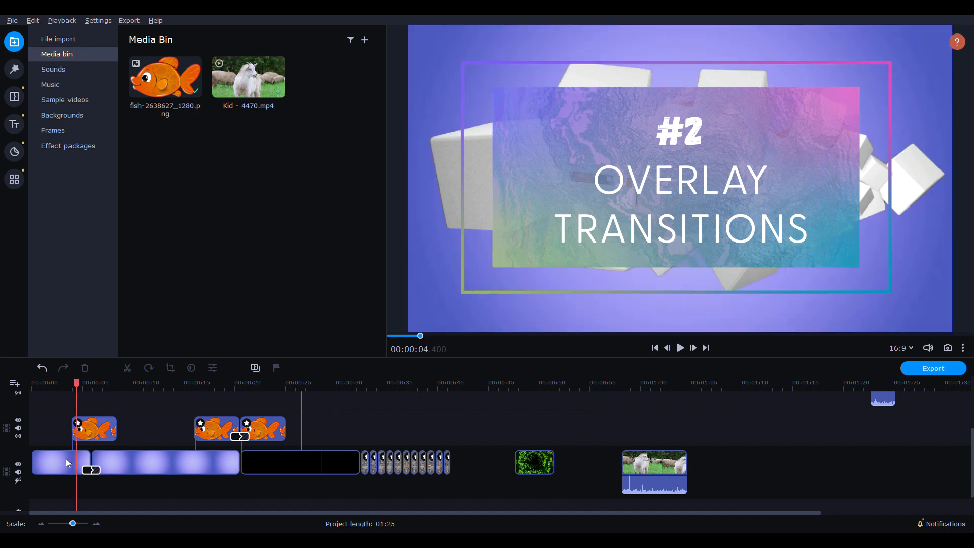
click(681, 348)
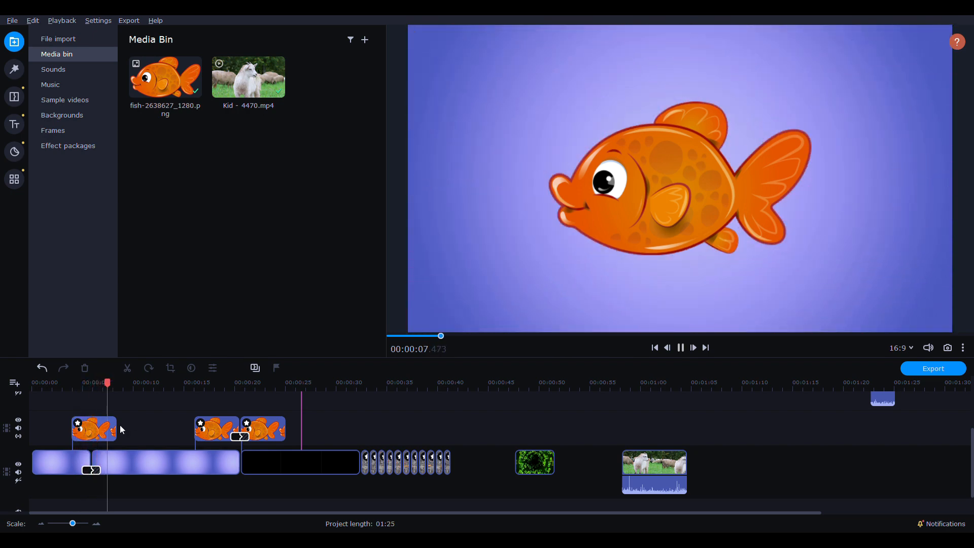
click(680, 348)
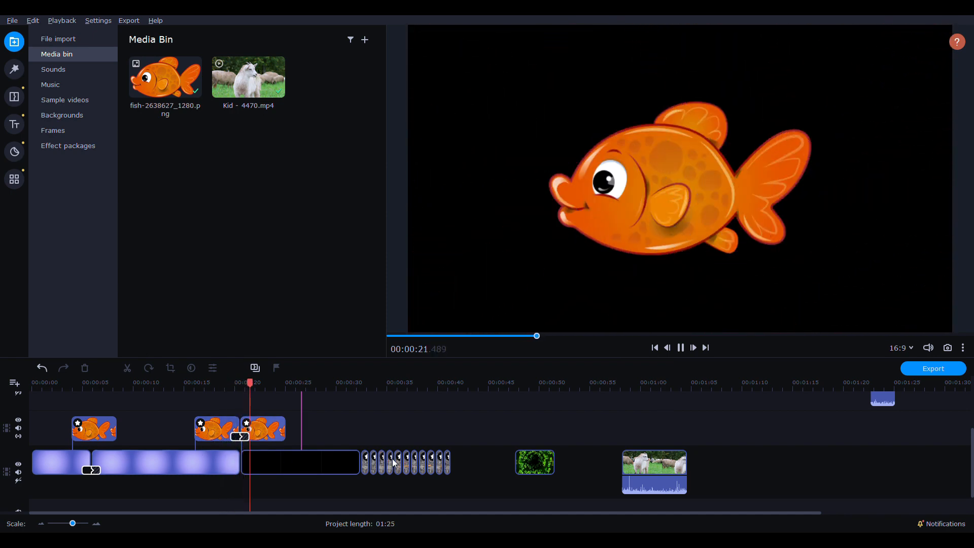
click(681, 349)
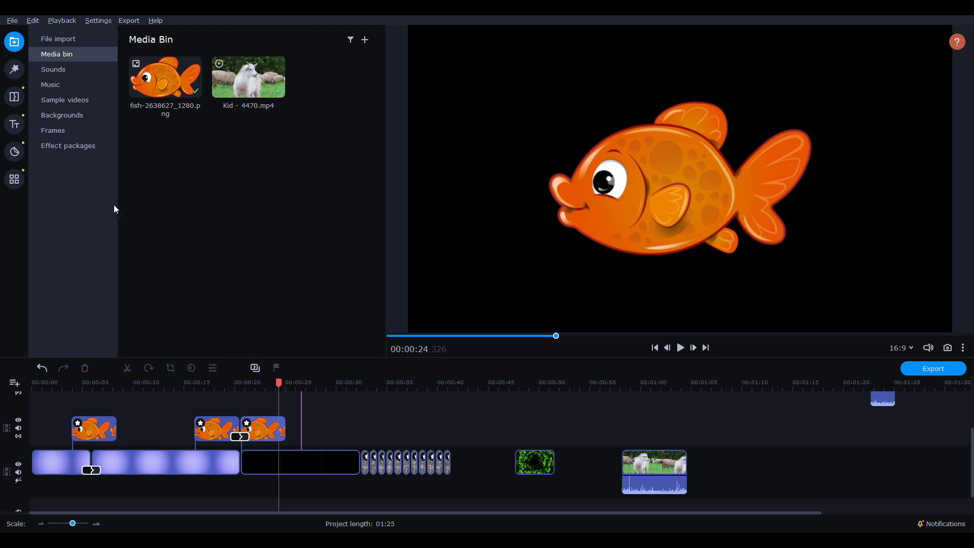
Step: Move the title clip to about 00:00:18 so it overlaps the transition between the fish clips, and preview that section
drag(973, 455, 973, 428)
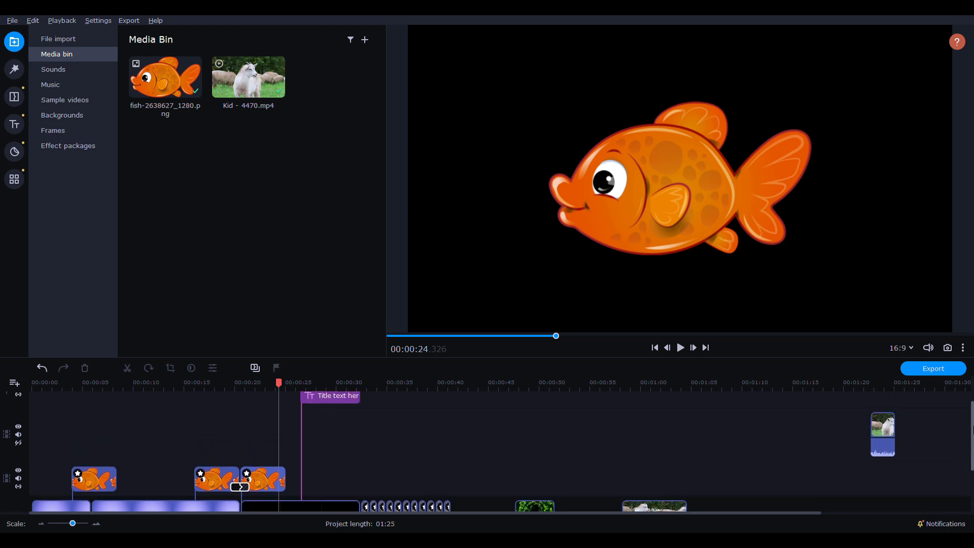
drag(345, 397, 263, 406)
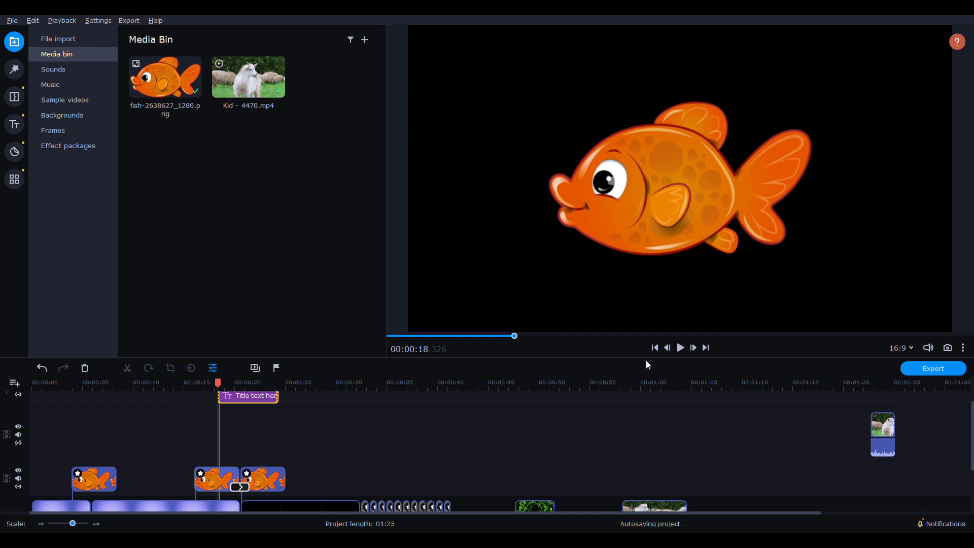
click(681, 348)
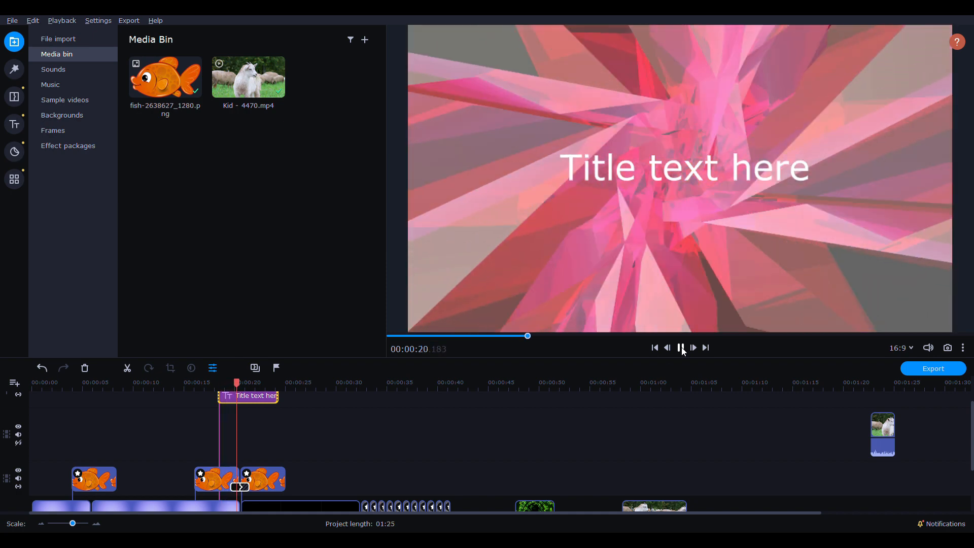
click(681, 348)
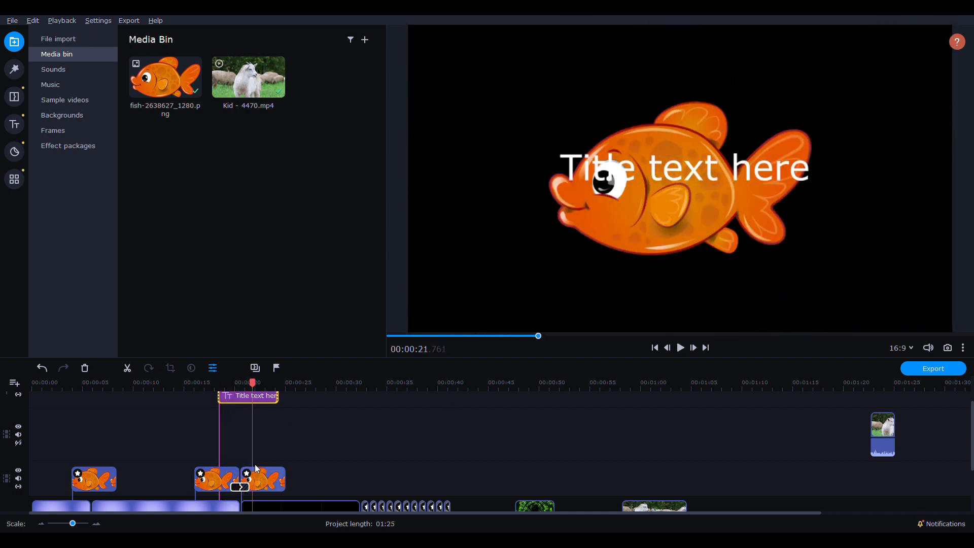
Step: Show the Alchemy of crystals transitions and move the title clip to about 00:00:25, just after the last fish clip
click(14, 96)
drag(161, 81, 315, 396)
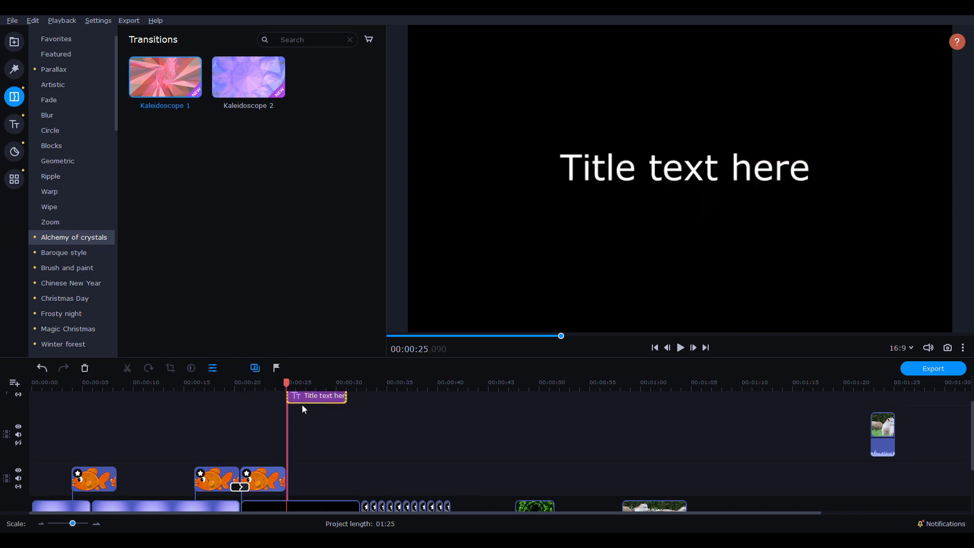
drag(373, 448, 223, 465)
drag(48, 477, 196, 486)
scroll(972, 483, down, 2)
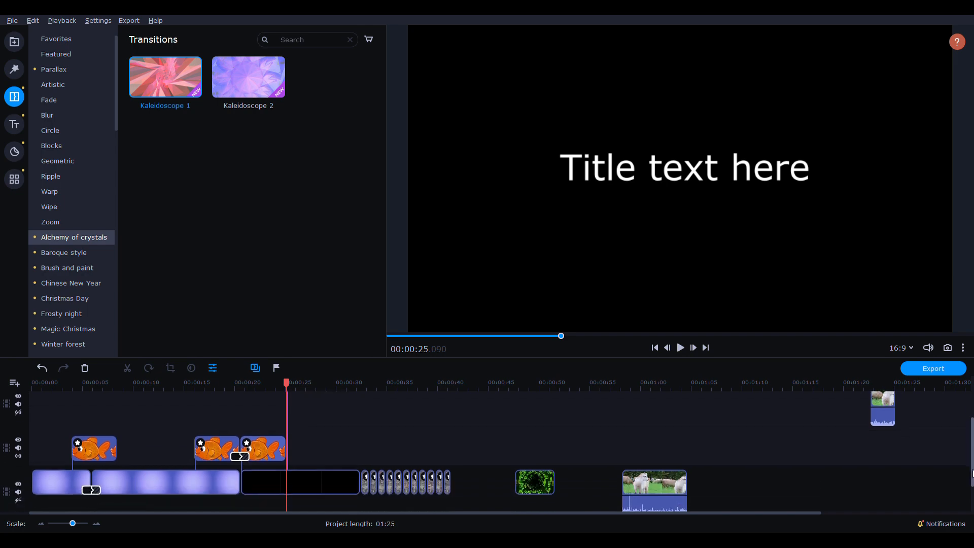
Step: Place the playhead at about 00:00:31, before the row of short clips, and open the Color Adjustments presets
click(312, 384)
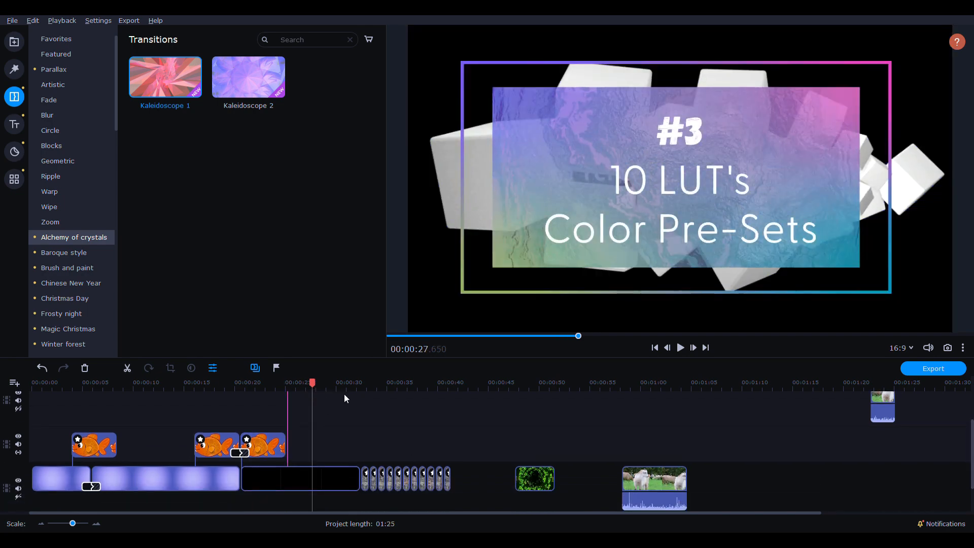
click(352, 388)
click(14, 179)
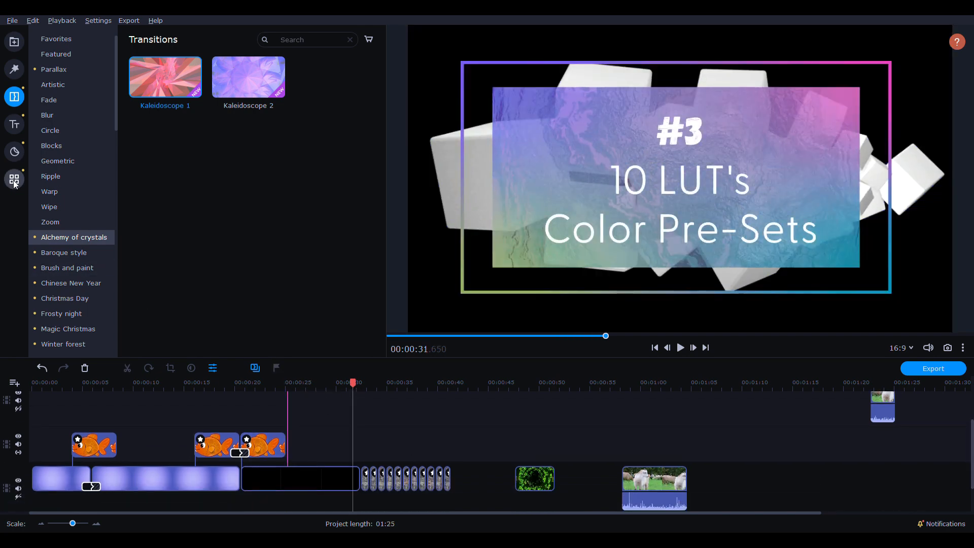
click(78, 68)
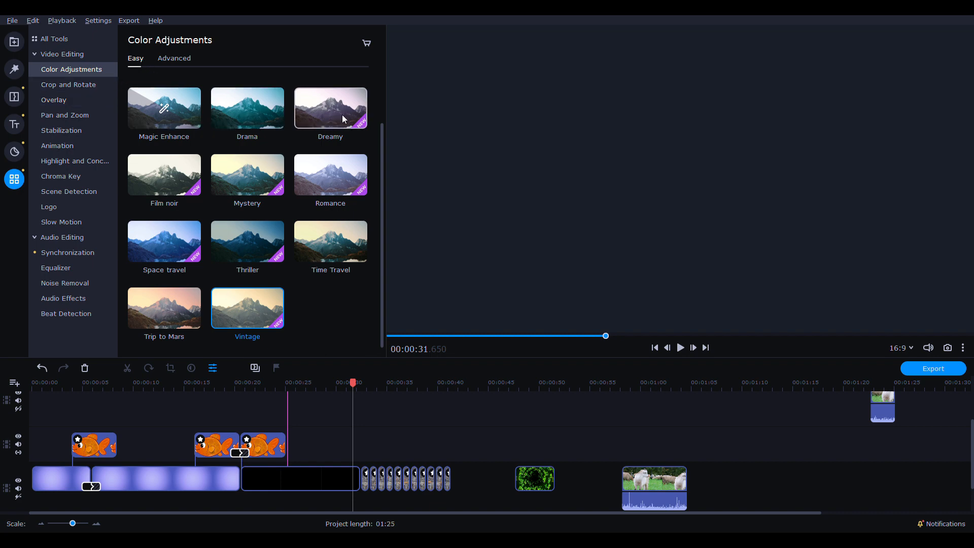
Step: Preview the Dreamy, Film noir, Mystery, Romance, Space travel, Thriller, Time Travel, Trip to Mars and Vintage presets, and play the short clips on the timeline
click(312, 114)
click(166, 172)
click(248, 186)
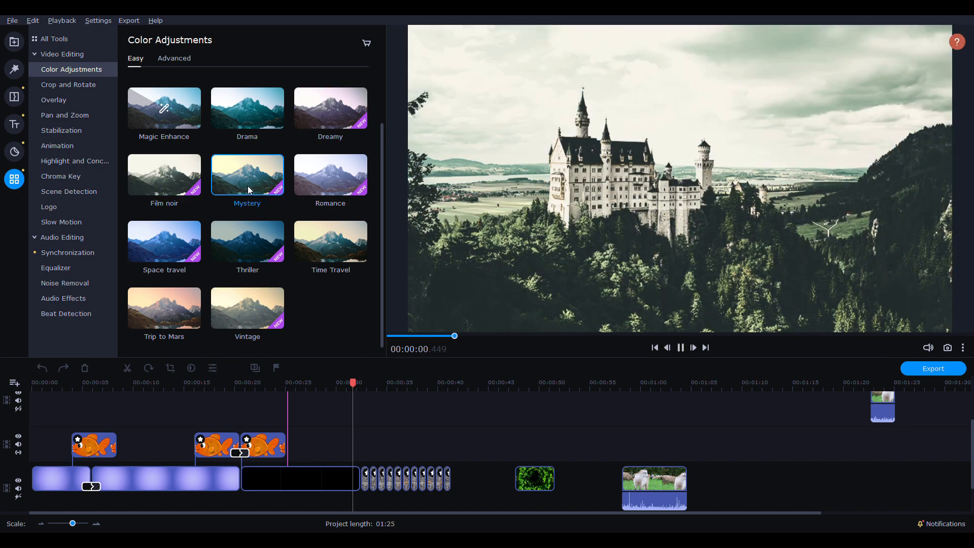
click(337, 181)
click(165, 242)
click(252, 244)
click(327, 243)
click(186, 320)
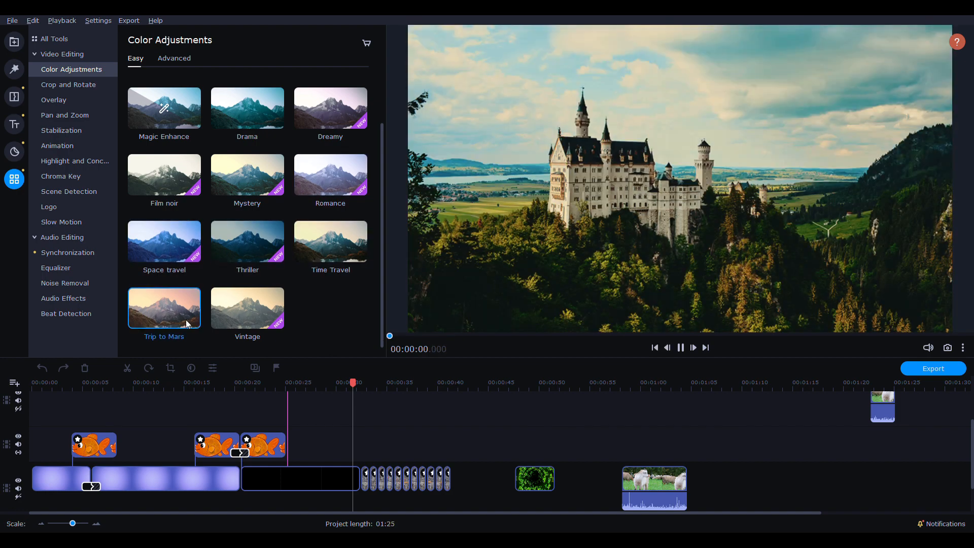
click(242, 314)
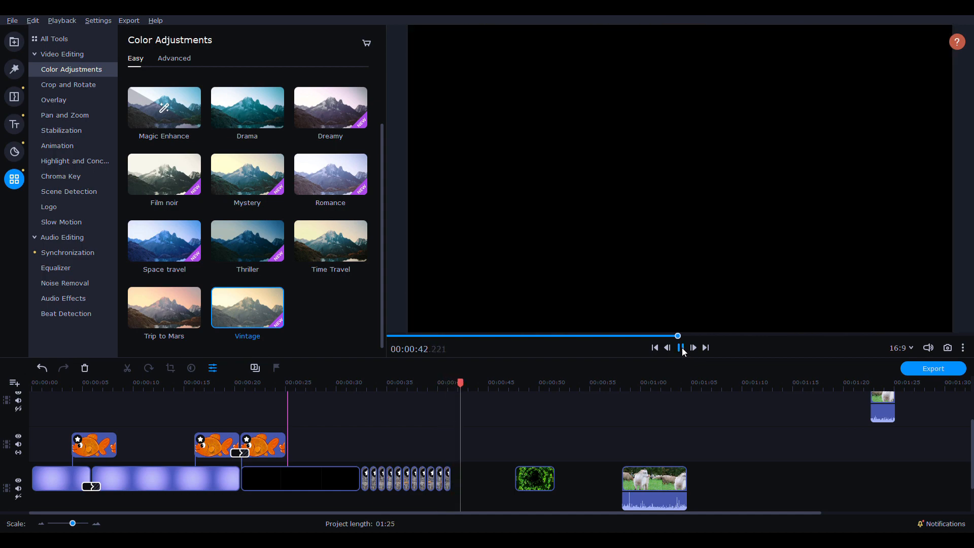
click(681, 348)
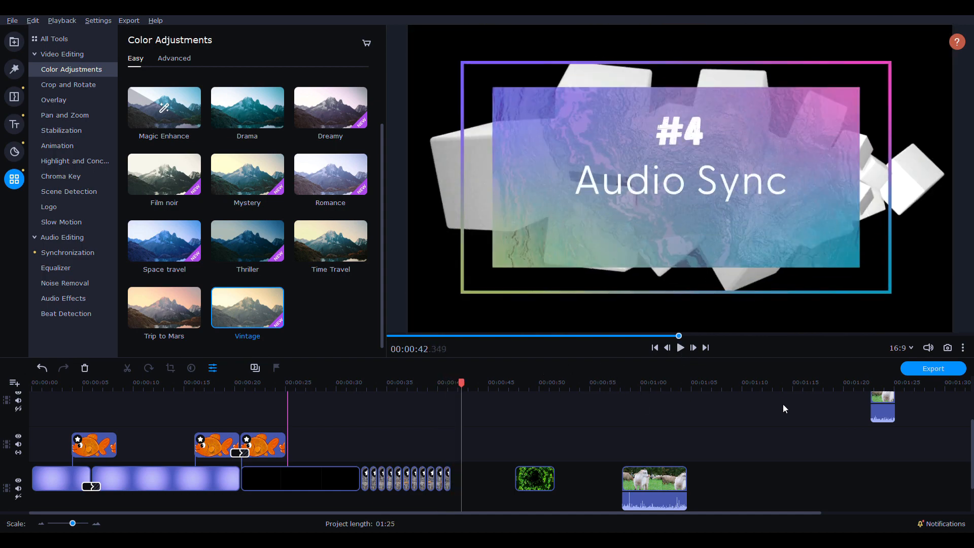
Step: Move the short goat clip on the overlay track to about 00:01:01, above the longer goat clip
drag(874, 404, 783, 404)
drag(648, 415, 658, 415)
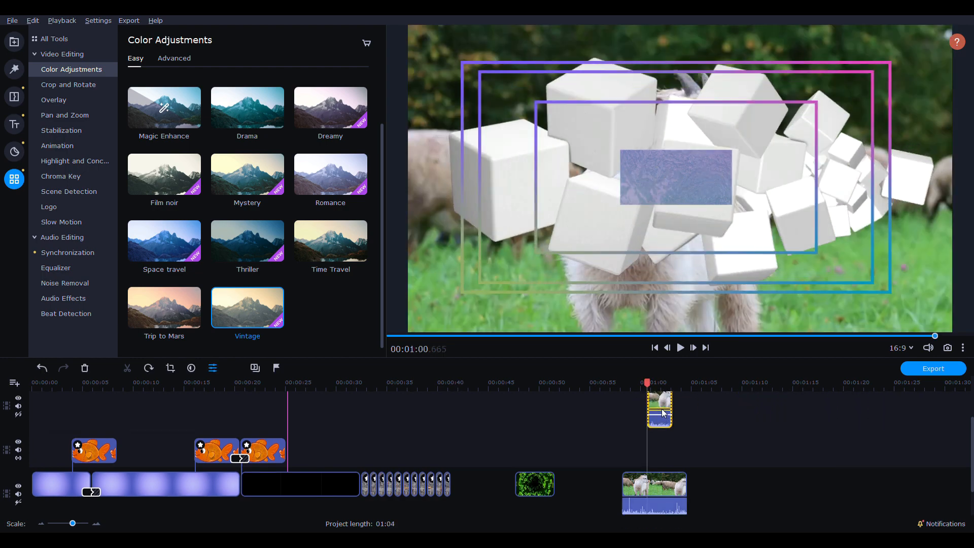
drag(666, 403, 674, 403)
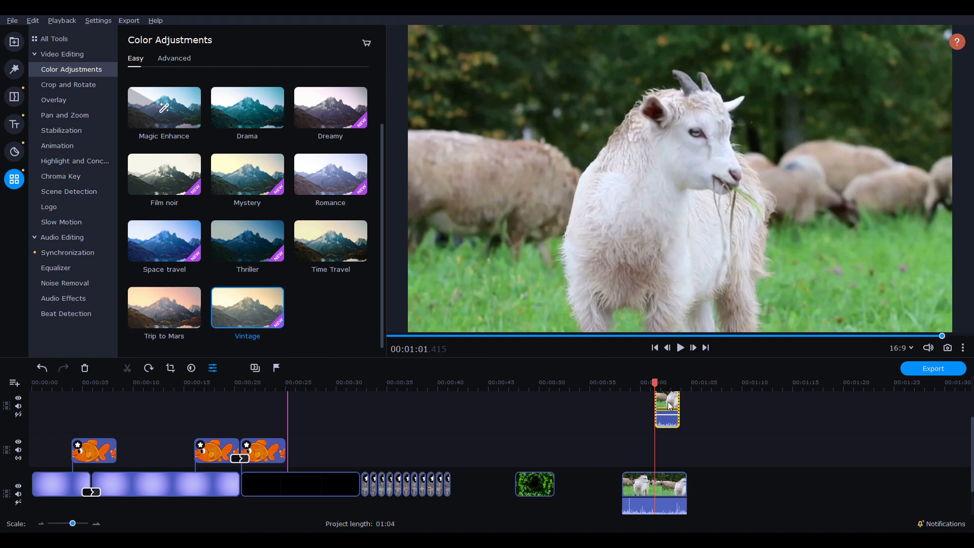
Step: Select both goat clips and synchronize them by their audio
drag(723, 481, 649, 424)
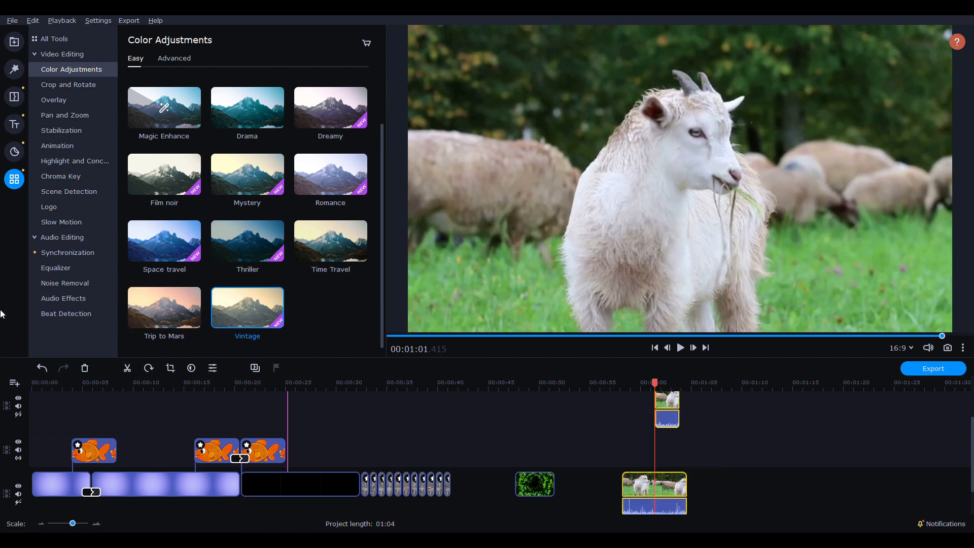
click(50, 255)
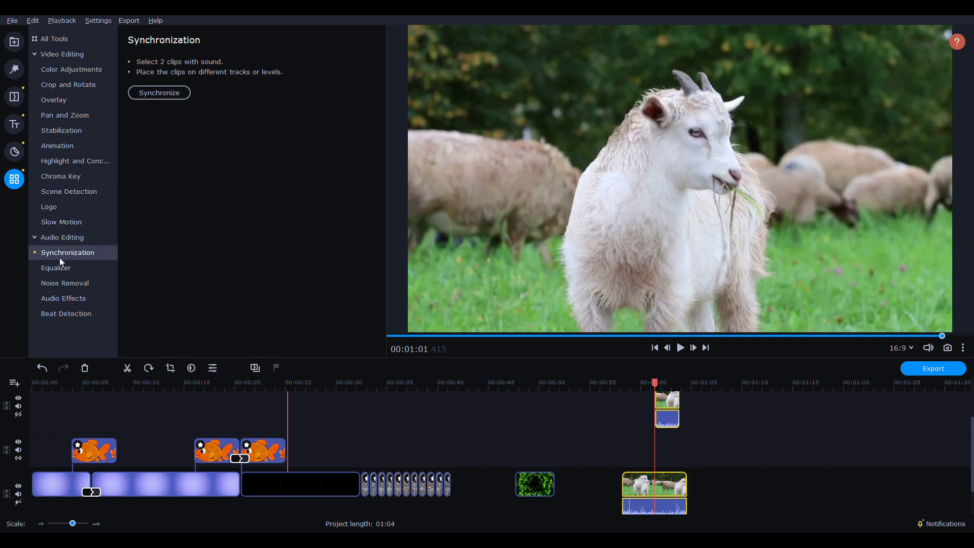
click(171, 92)
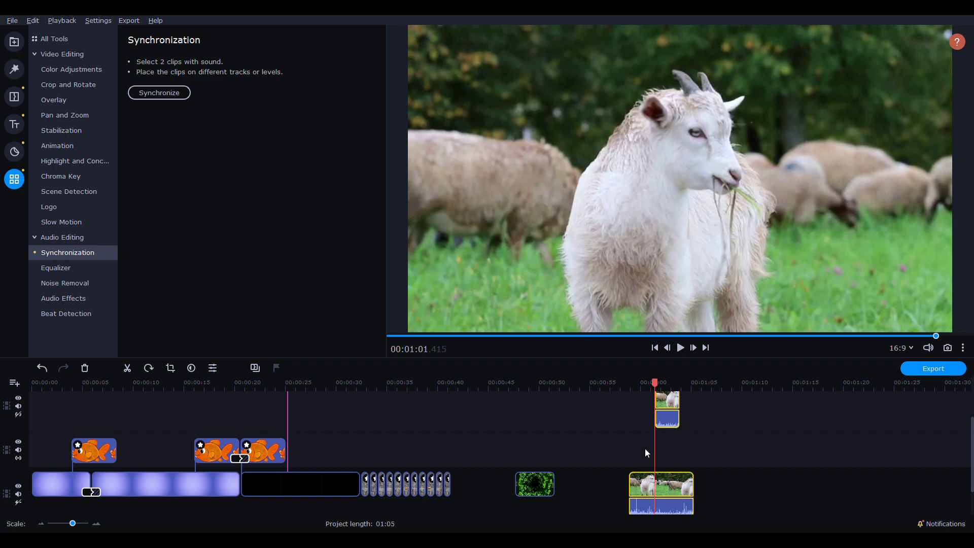
Step: Play back the synchronized goat clips, then zoom in and enlarge the timeline to compare their audio waveforms
click(680, 348)
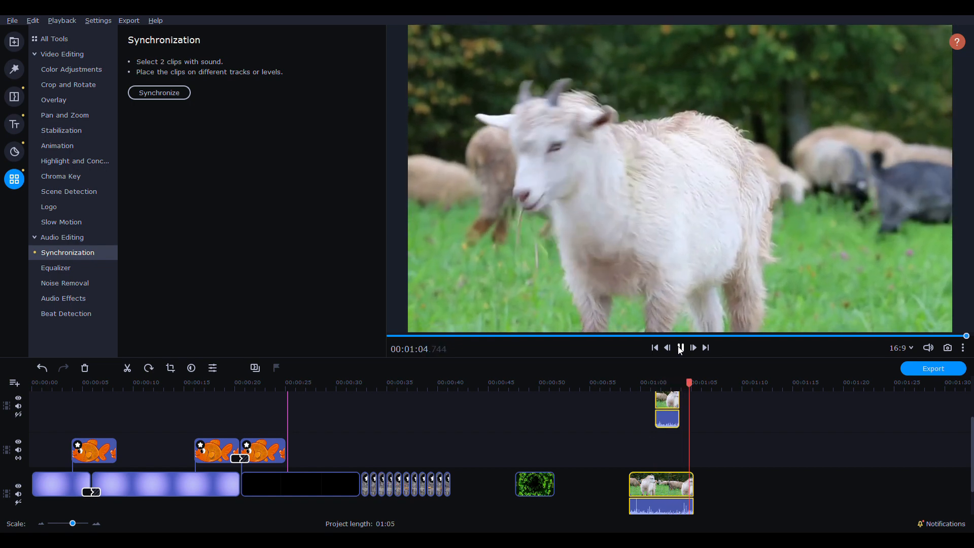
click(680, 348)
drag(74, 523, 79, 523)
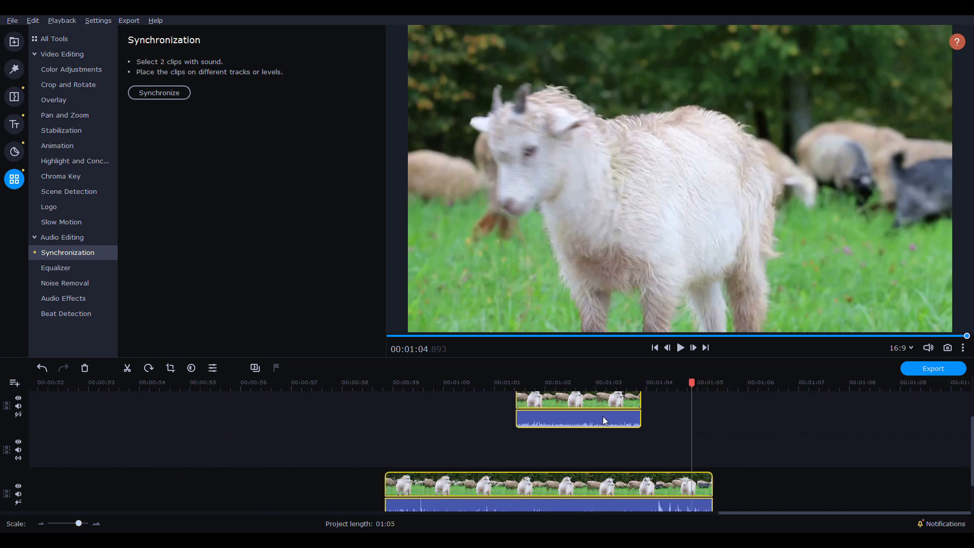
scroll(695, 464, down, 2)
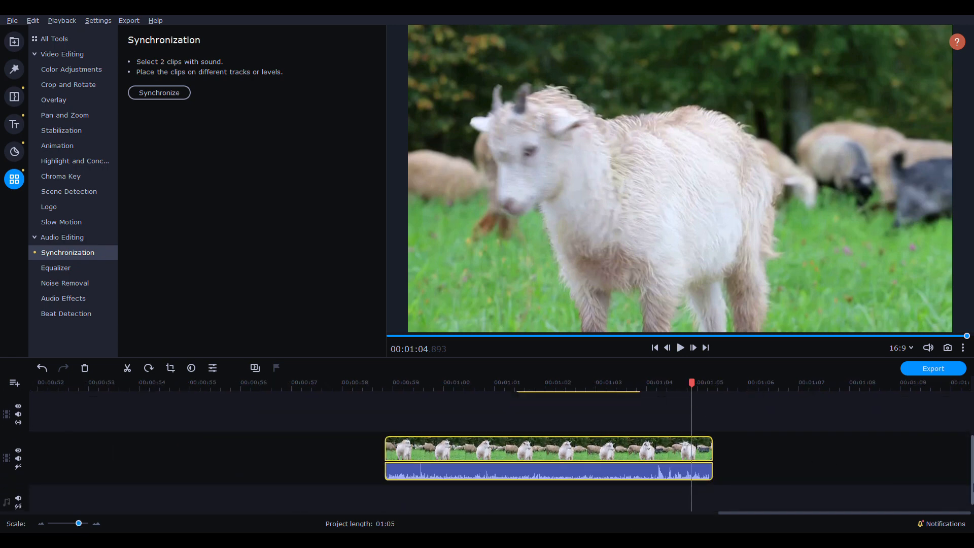
key(ctrl+v)
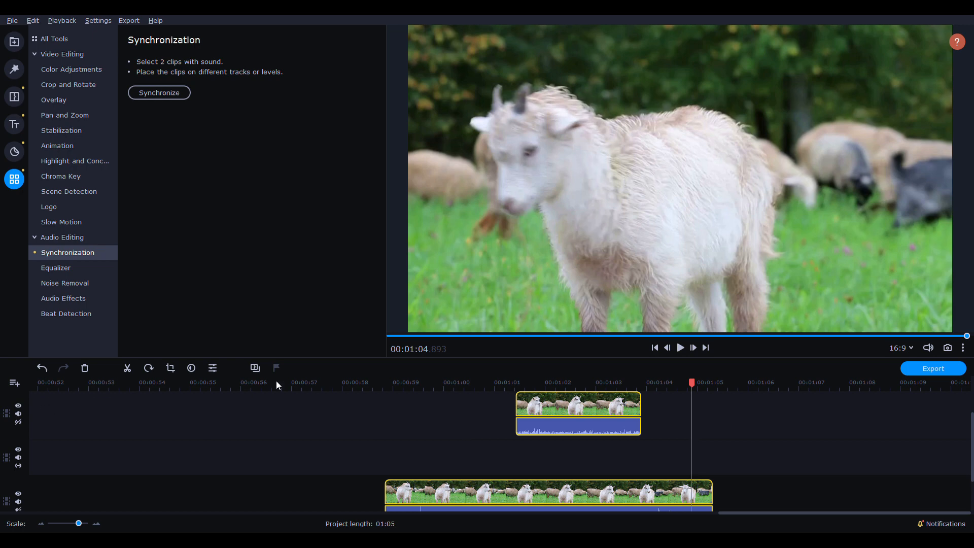
scroll(500, 436, up, 2)
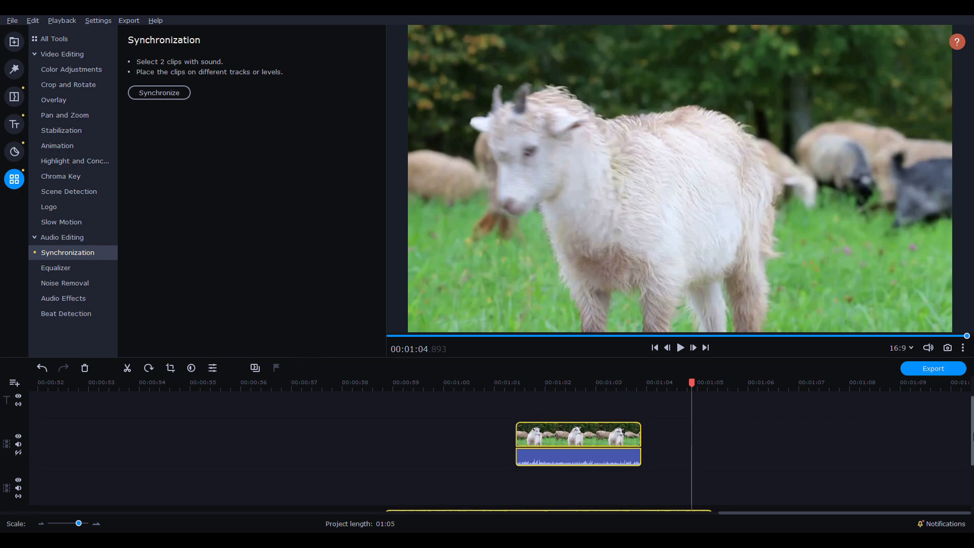
drag(700, 359, 678, 228)
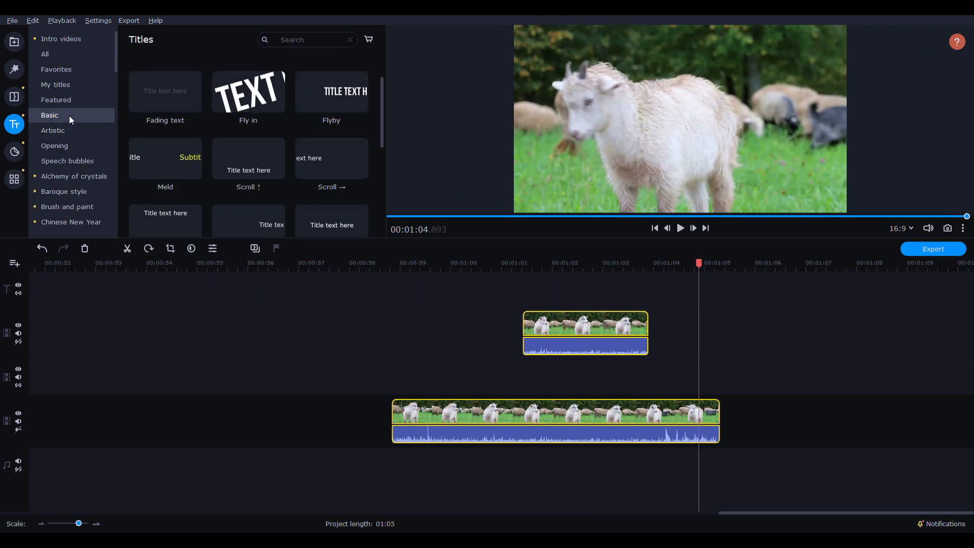
Step: Add a plain Basic title to the title track at about 00:00:51, after the green tunnel clip, and clear its placeholder text
drag(174, 87, 224, 292)
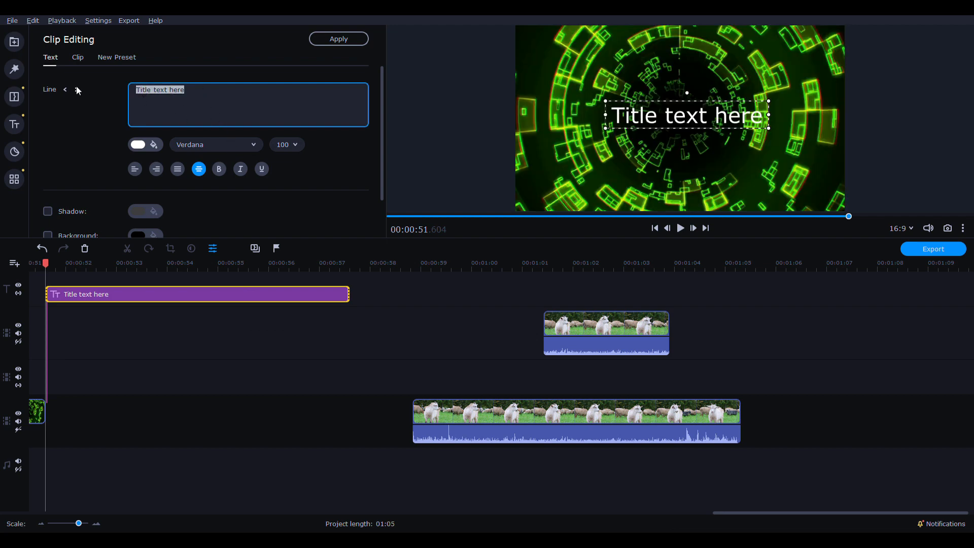
click(185, 99)
drag(191, 96, 110, 99)
drag(197, 98, 147, 94)
key(BackSpace)
key(BackSpace)
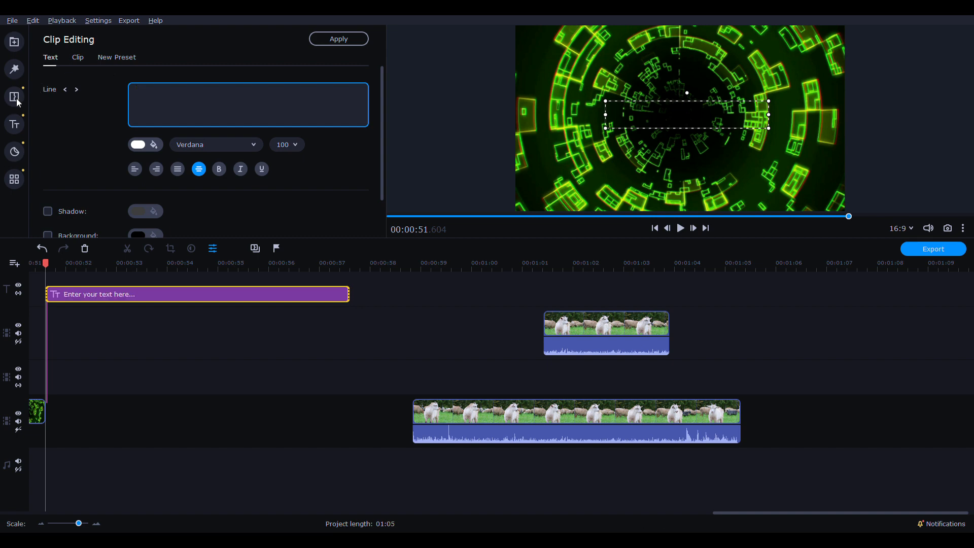